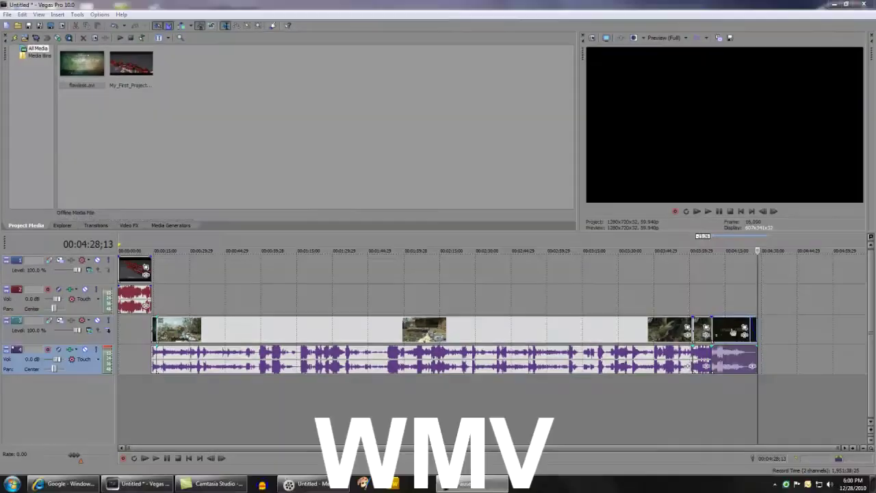
- Set the render format to Windows Media Video V11 and confirm the 10 M custom bit rate
{"action": "left_click", "coordinate": [592, 340]}
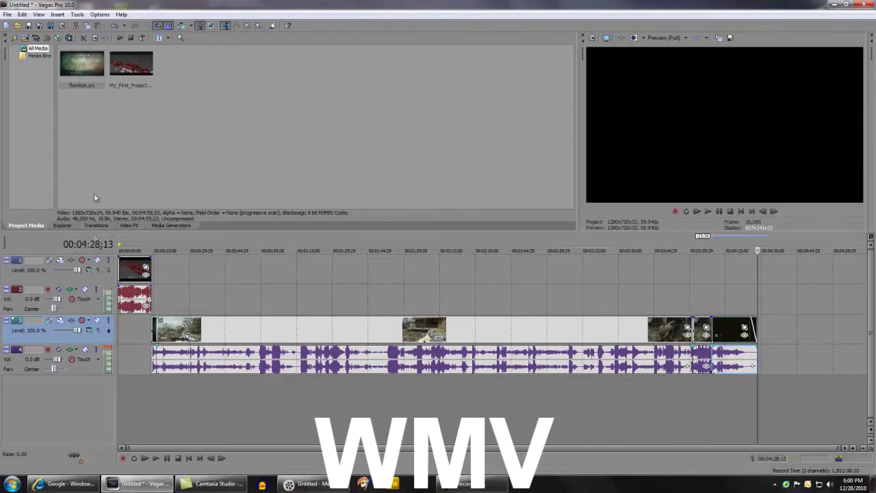
{"action": "left_click", "coordinate": [8, 15]}
{"action": "left_click", "coordinate": [26, 79]}
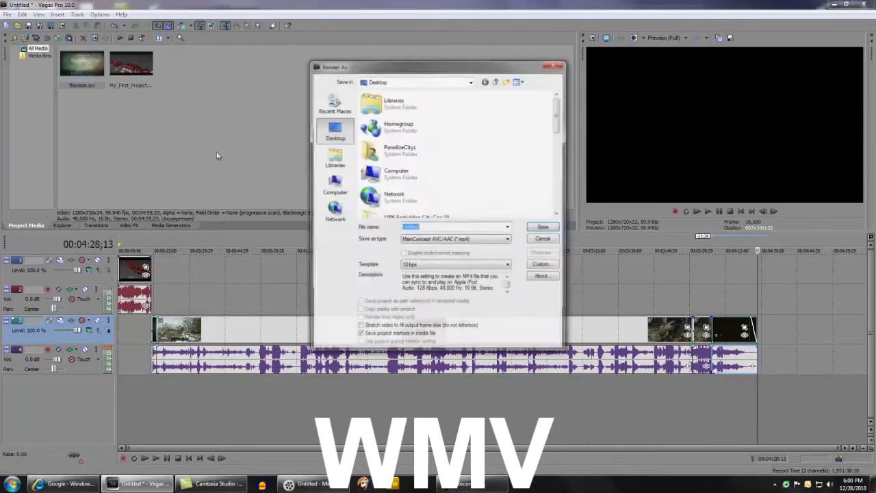
{"action": "left_click", "coordinate": [429, 243]}
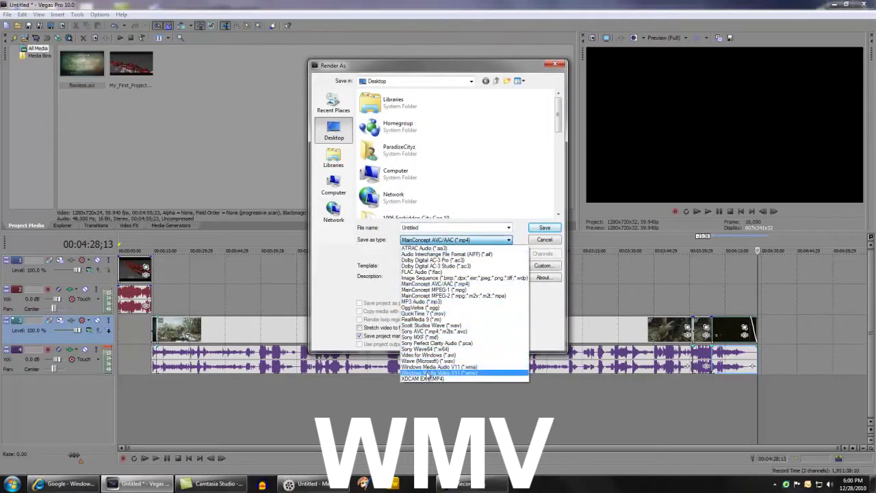
{"action": "left_click", "coordinate": [438, 373]}
{"action": "left_click", "coordinate": [542, 266]}
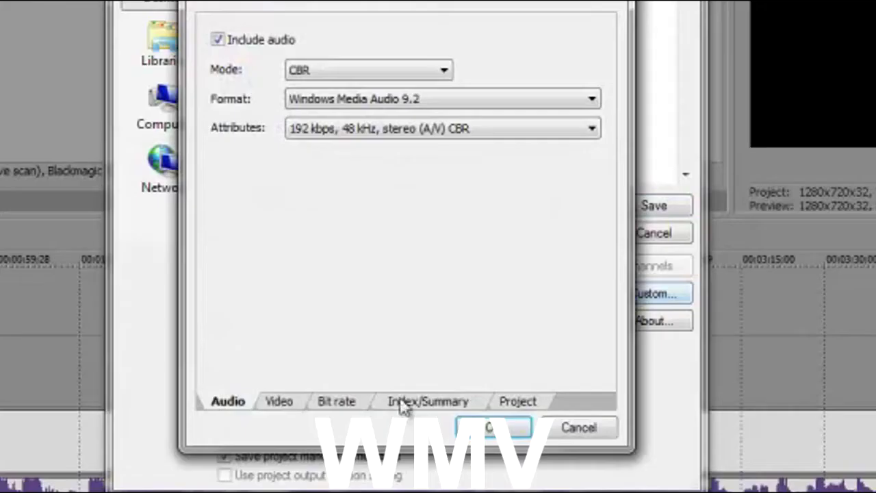
{"action": "left_click", "coordinate": [415, 313]}
{"action": "double_click", "coordinate": [443, 167]}
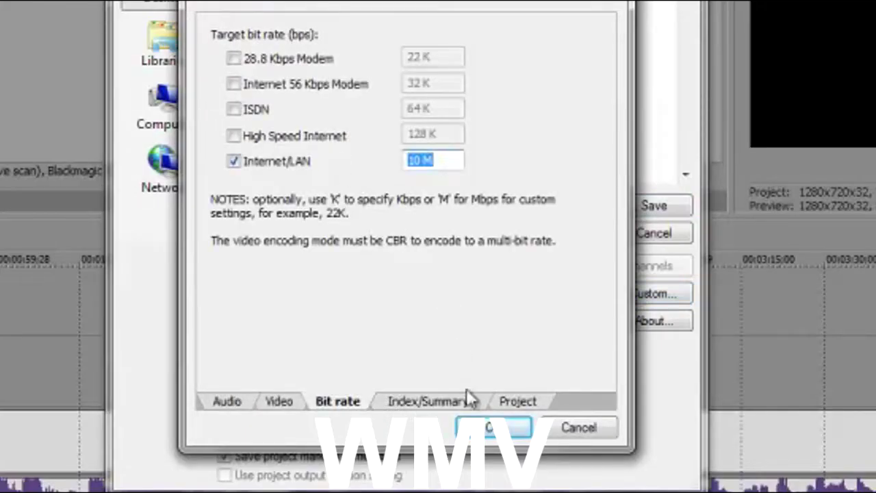
{"action": "left_click", "coordinate": [473, 426]}
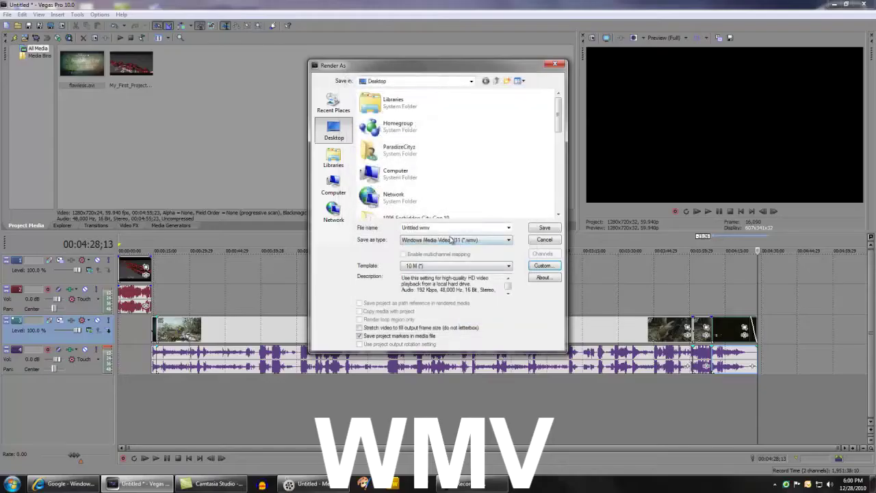
- Name the output file 'WMV' and start the render
{"action": "left_click", "coordinate": [445, 229]}
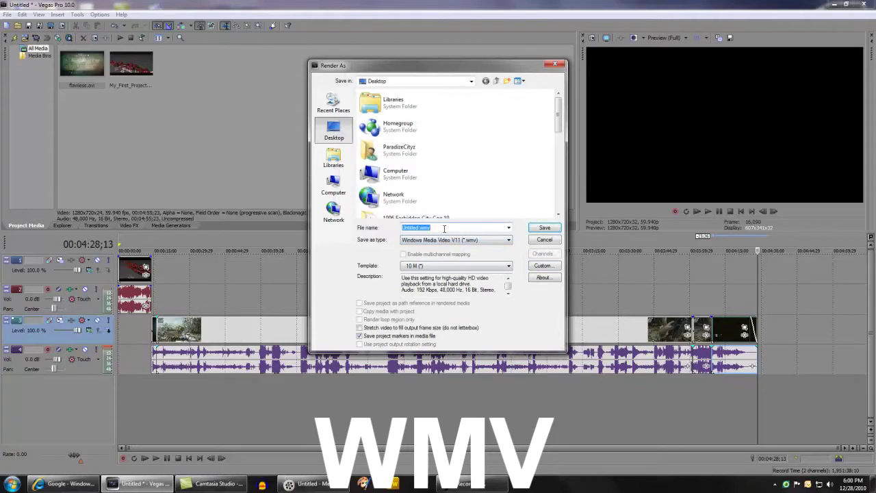
{"action": "type", "text": "WMV"}
{"action": "key", "text": "Return"}
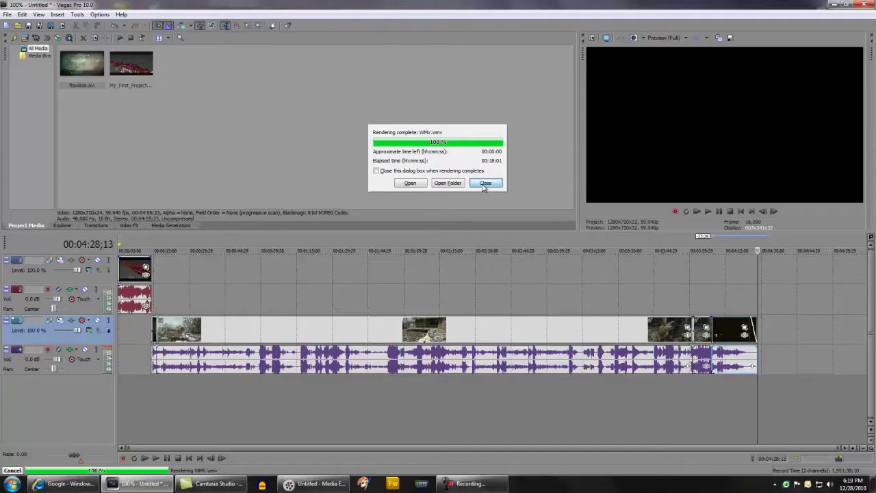
- Close the WMV render window once it reaches 100% in 00:18:01
{"action": "left_click", "coordinate": [531, 286]}
- Preview a frame partway through the clip, then return the playhead to the project end
{"action": "left_click", "coordinate": [7, 14]}
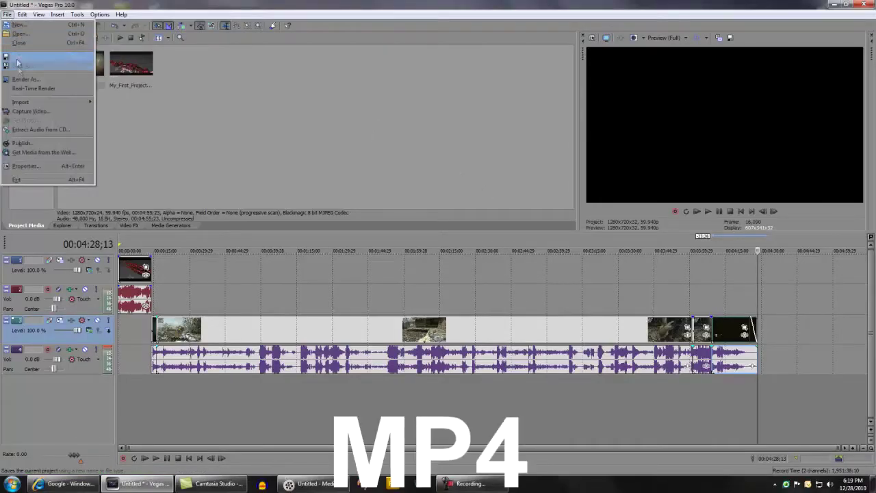
{"action": "left_click", "coordinate": [593, 286]}
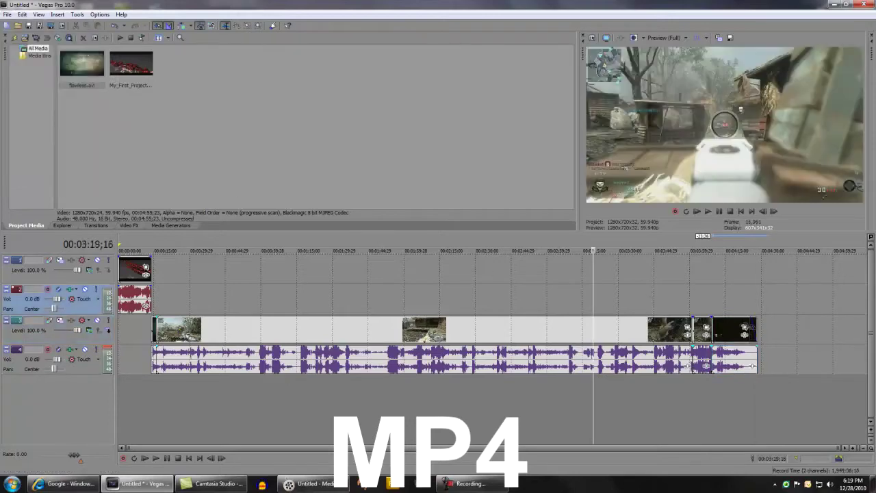
{"action": "key", "text": "End"}
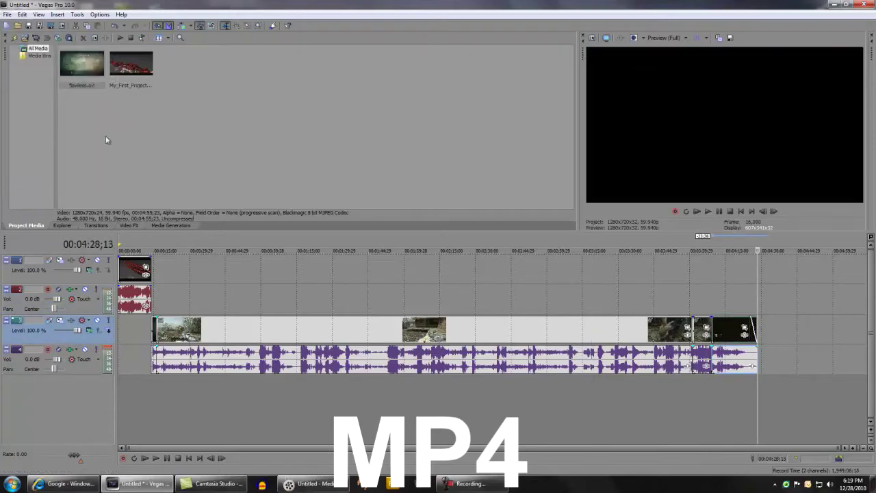
- Choose MainConcept AVC/AAC as the render format and check its custom constant bit rate
{"action": "left_click", "coordinate": [7, 15]}
{"action": "left_click", "coordinate": [19, 80]}
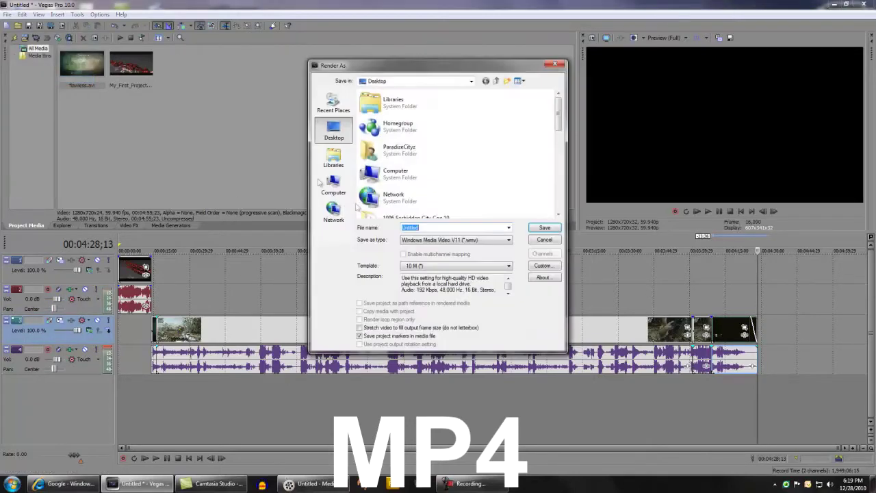
{"action": "left_click", "coordinate": [460, 242]}
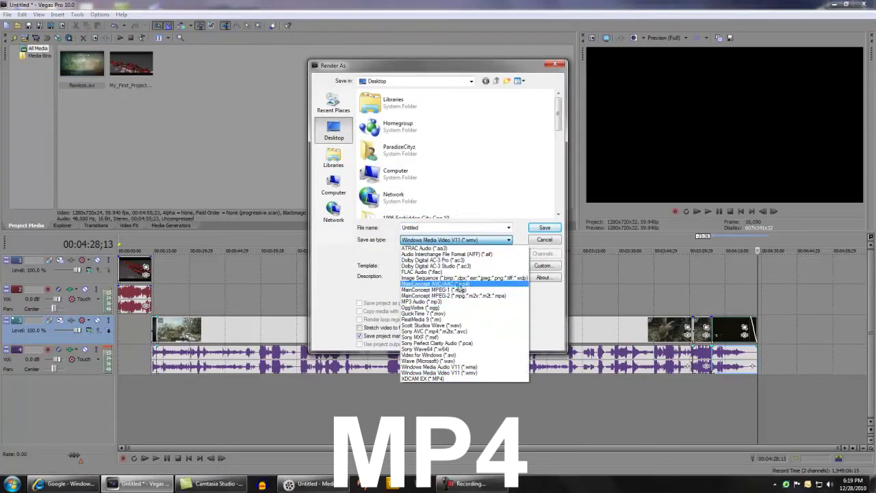
{"action": "left_click", "coordinate": [456, 284]}
{"action": "left_click", "coordinate": [530, 269]}
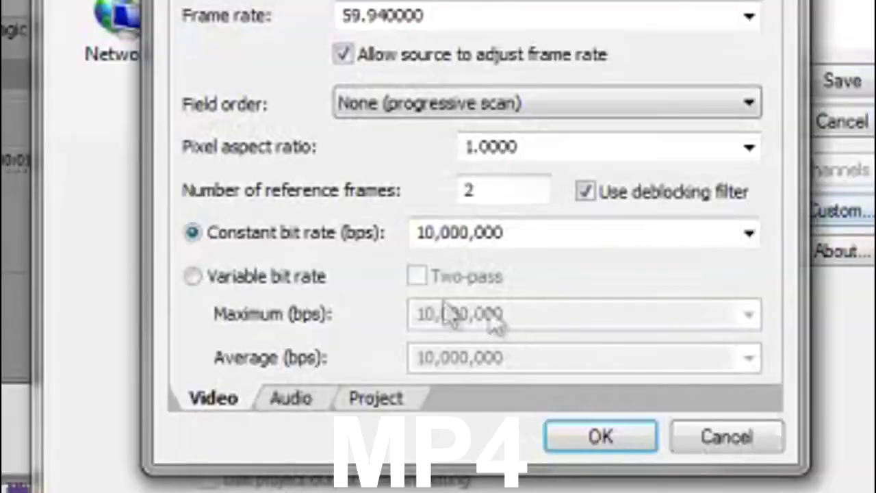
{"action": "double_click", "coordinate": [428, 271]}
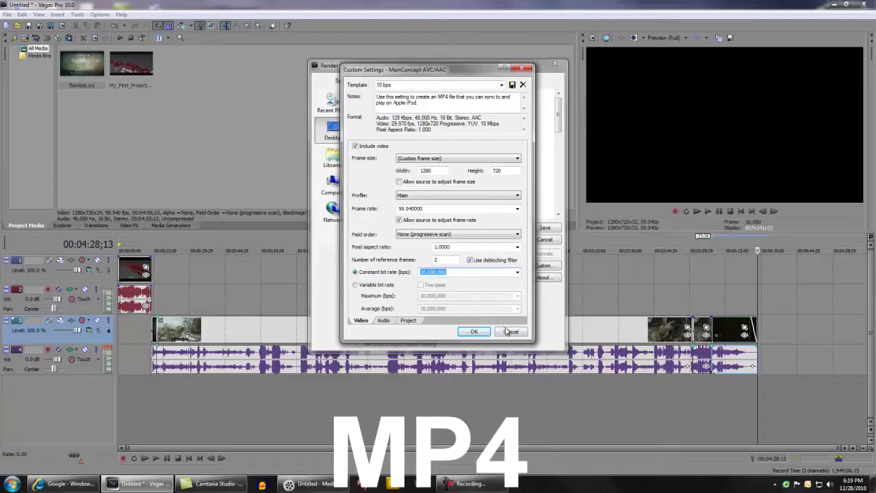
{"action": "left_click", "coordinate": [726, 437]}
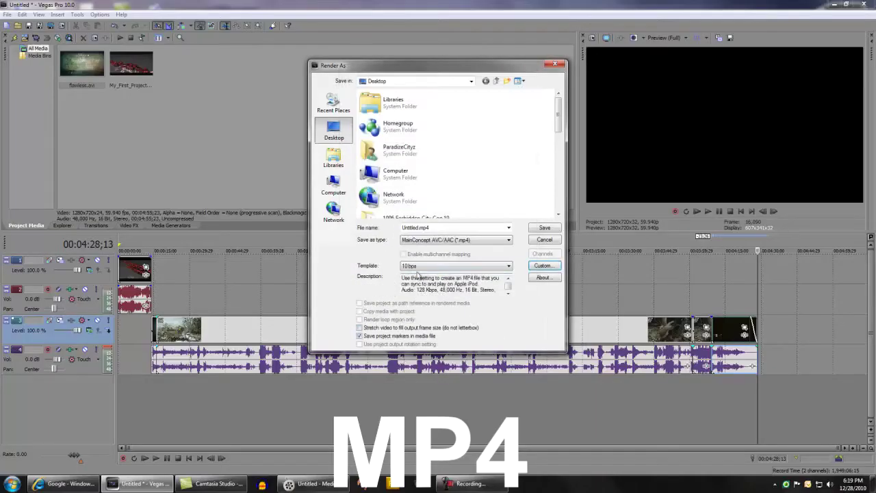
- Name the output file 'Mp4' and start the MP4 render
{"action": "left_click", "coordinate": [488, 227]}
{"action": "type", "text": "M"}
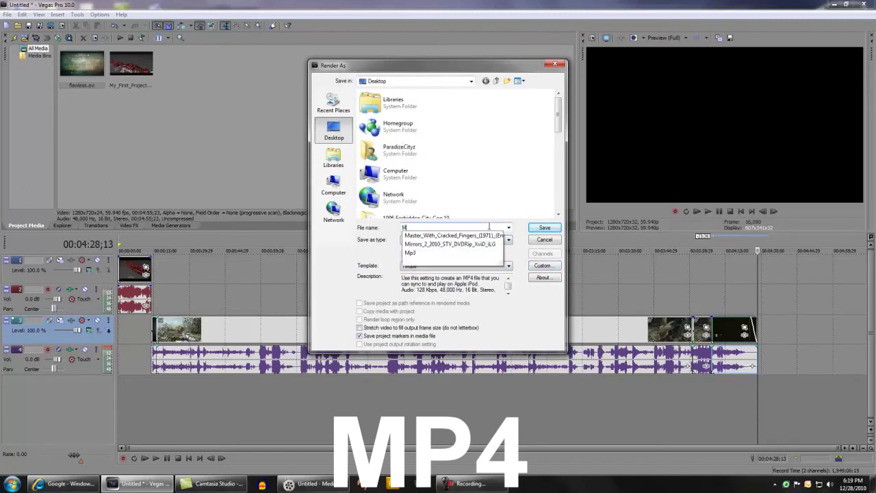
{"action": "type", "text": "p4"}
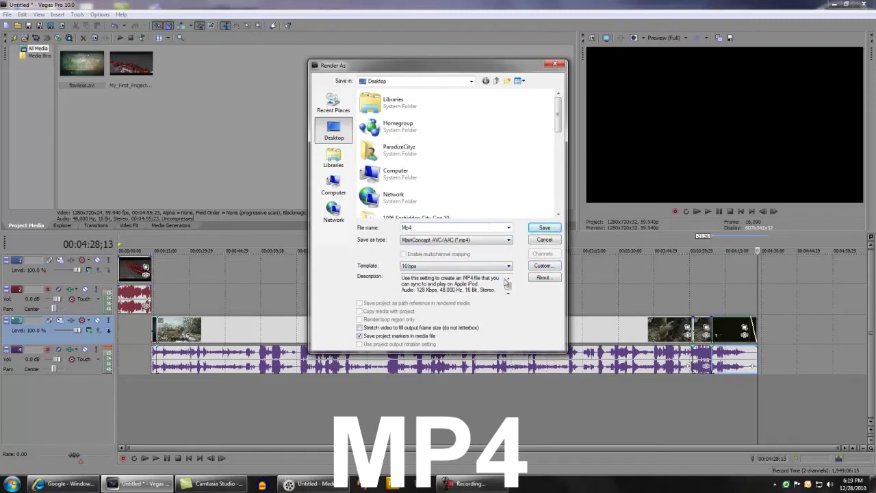
{"action": "scroll", "coordinate": [508, 285], "scroll_direction": "down", "scroll_amount": 2}
{"action": "left_click", "coordinate": [540, 228]}
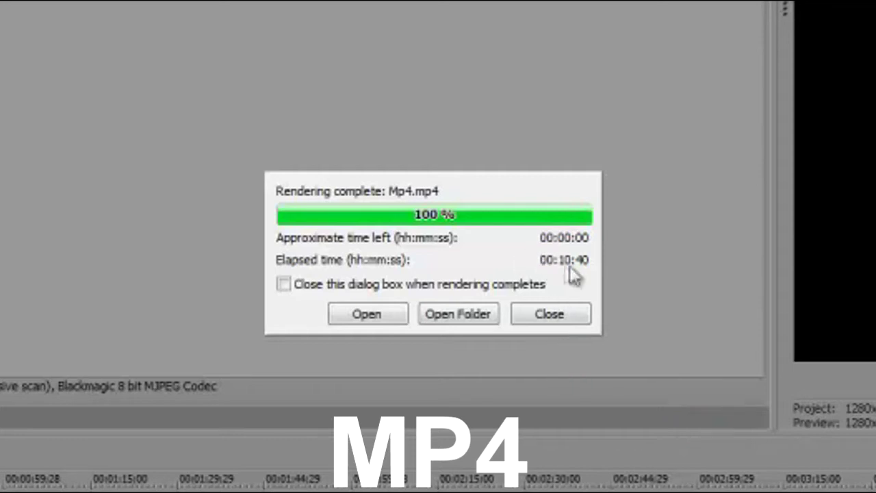
- Close the MP4 render window after it finishes in 00:10:40
{"action": "left_click", "coordinate": [582, 312]}
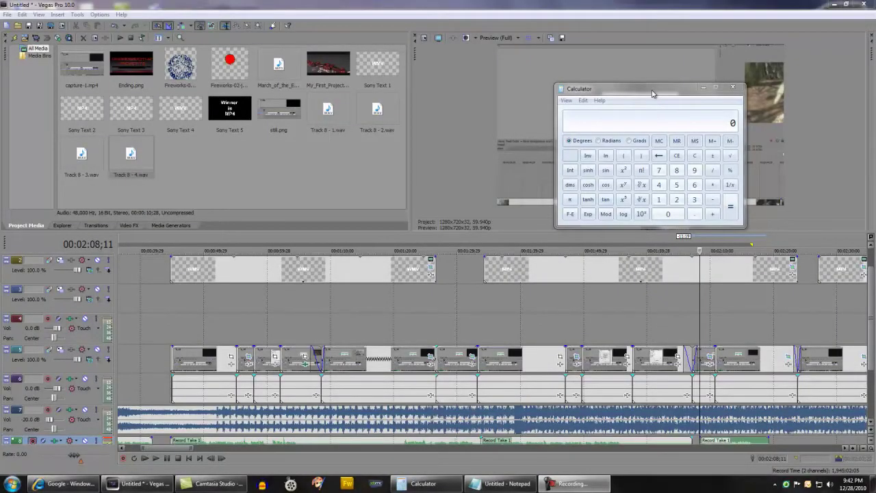
- In Calculator, convert the WMV render time to 1081 seconds and the MP4 render time to 640 seconds
{"action": "left_click", "coordinate": [652, 95]}
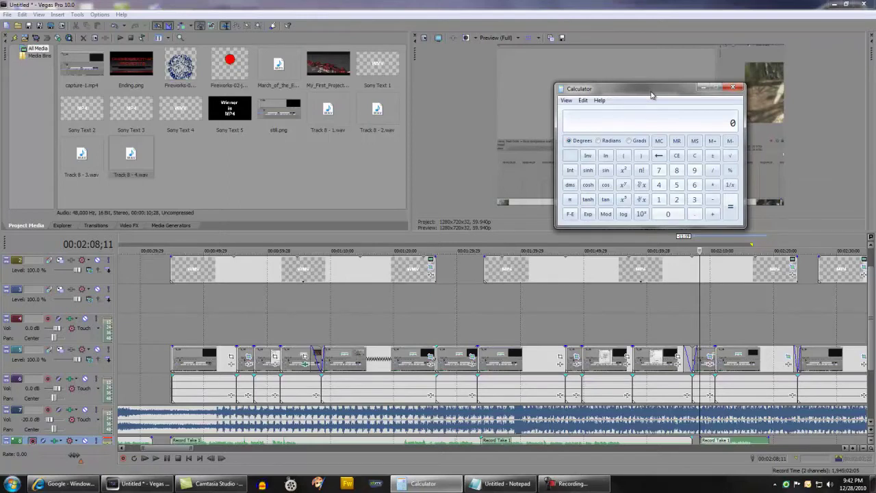
{"action": "type", "text": "181063"}
{"action": "key", "text": "Return"}
{"action": "type", "text": "10*60"}
{"action": "key", "text": "Return"}
{"action": "type", "text": "+40"}
{"action": "key", "text": "Return"}
- Convert the 4:28 clip length to 268 seconds
{"action": "type", "text": "4*60"}
{"action": "key", "text": "Return"}
{"action": "type", "text": "+28"}
{"action": "key", "text": "Return"}
- Compute the render-to-clip ratios 1081/268 (about 4.03) and 640/268 (about 2.39)
{"action": "type", "text": "1081/"}
{"action": "type", "text": "268"}
{"action": "key", "text": "Return"}
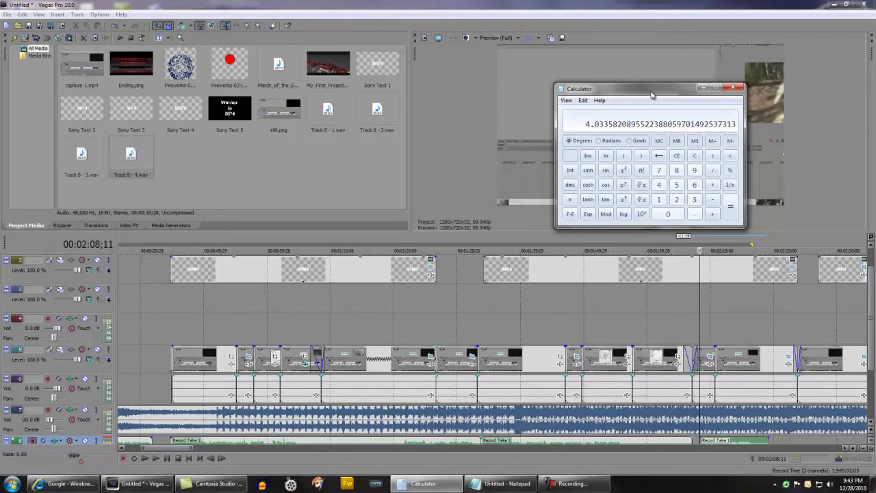
{"action": "type", "text": "640/"}
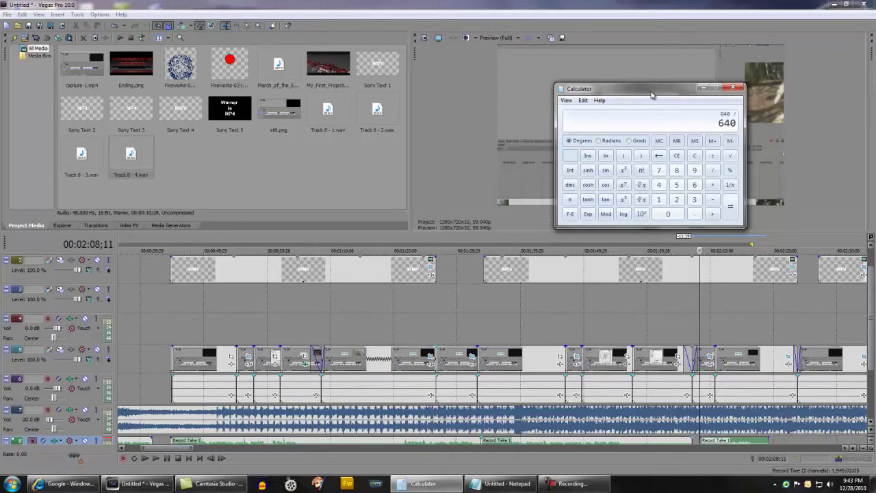
{"action": "type", "text": "268"}
{"action": "key", "text": "Return"}
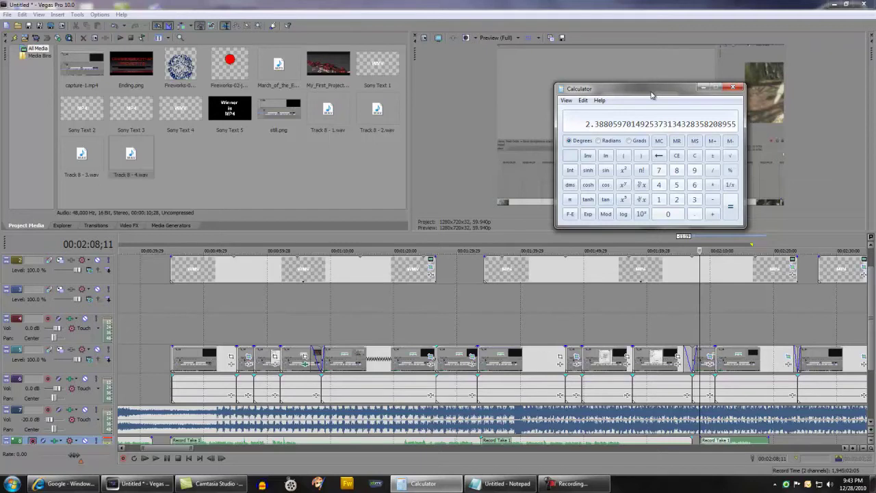
- Scale the ratios to a 20-unit clip: 20×4 = 80 and 20×2.4 = 48
{"action": "type", "text": "20"}
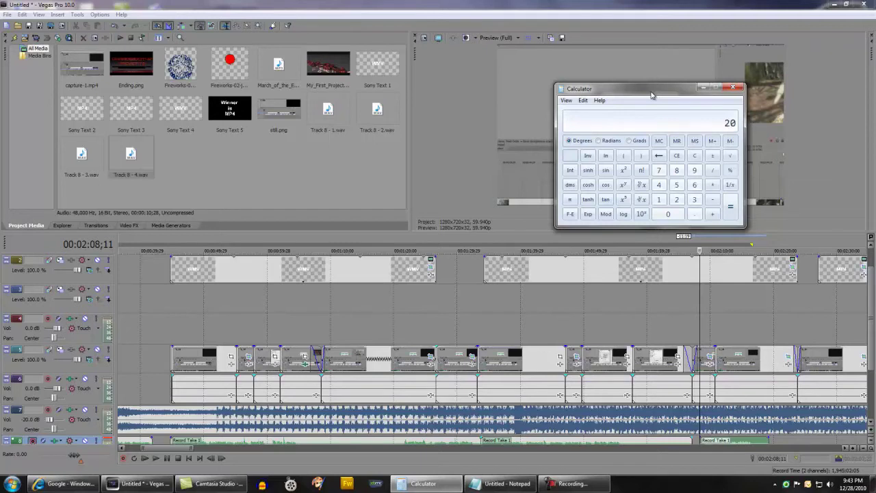
{"action": "key", "text": "asterisk"}
{"action": "type", "text": "4"}
{"action": "key", "text": "Return"}
{"action": "type", "text": "20"}
{"action": "key", "text": "asterisk"}
{"action": "type", "text": "2.4"}
{"action": "key", "text": "Return"}
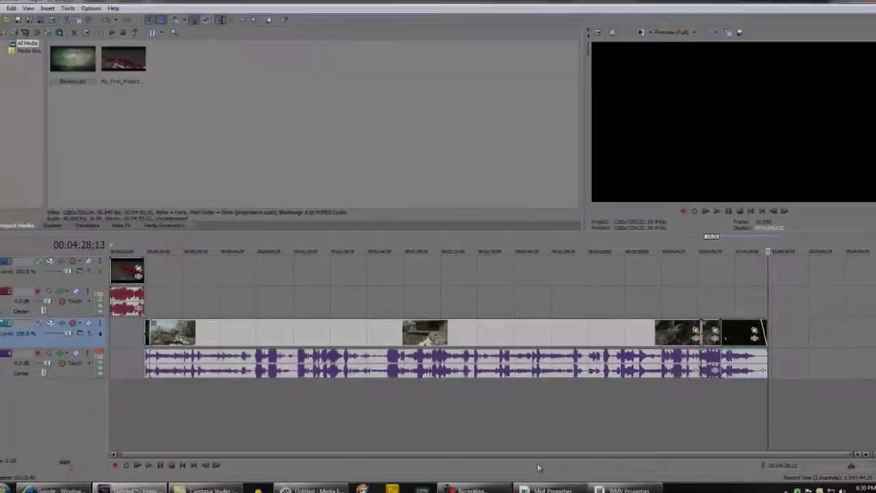
- Place the Mp4 and WMV Properties dialogs side by side, showing 323 MB versus 332 MB
{"action": "left_click", "coordinate": [548, 490]}
{"action": "left_click", "coordinate": [623, 490]}
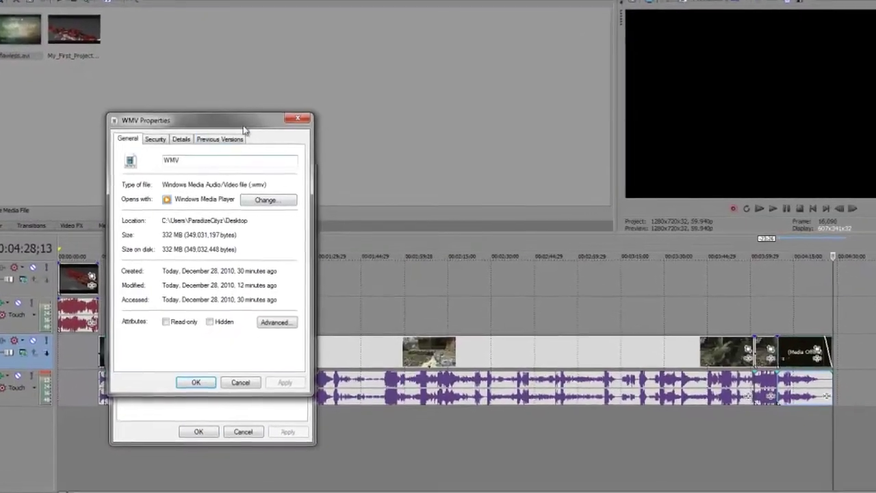
{"action": "left_click_drag", "start_coordinate": [245, 130], "coordinate": [684, 82]}
{"action": "left_click_drag", "start_coordinate": [231, 164], "coordinate": [208, 39]}
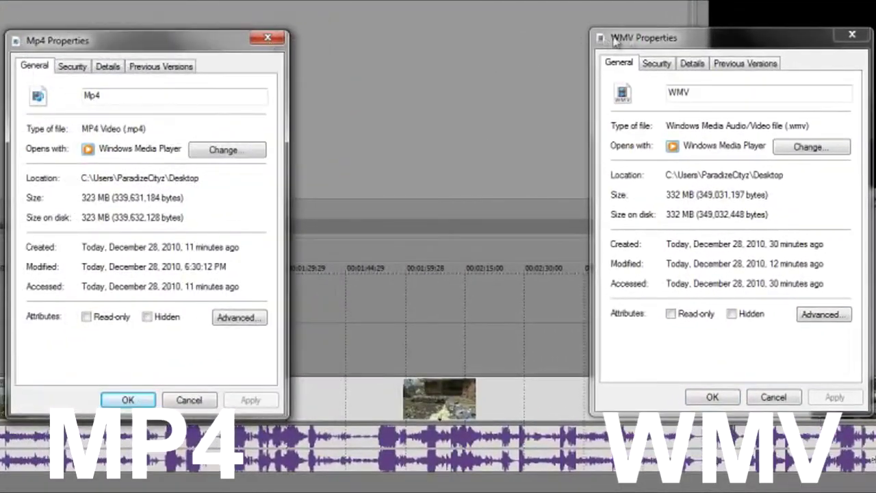
{"action": "left_click_drag", "start_coordinate": [639, 37], "coordinate": [638, 43]}
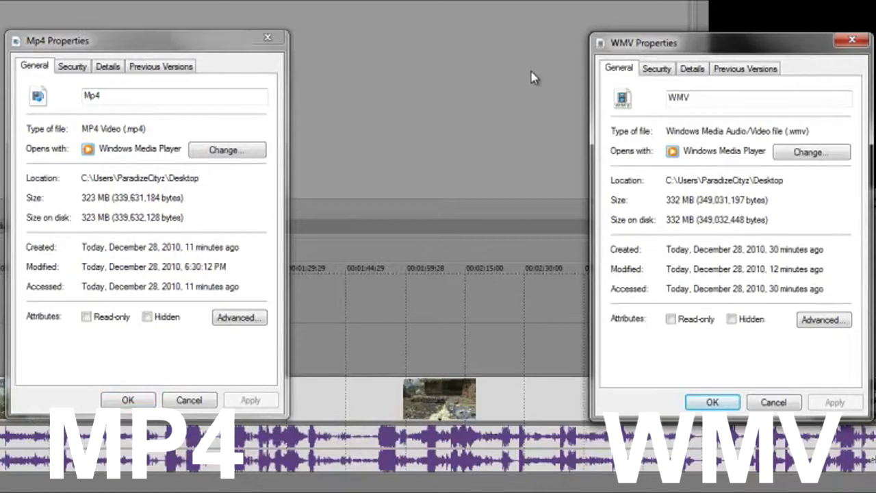